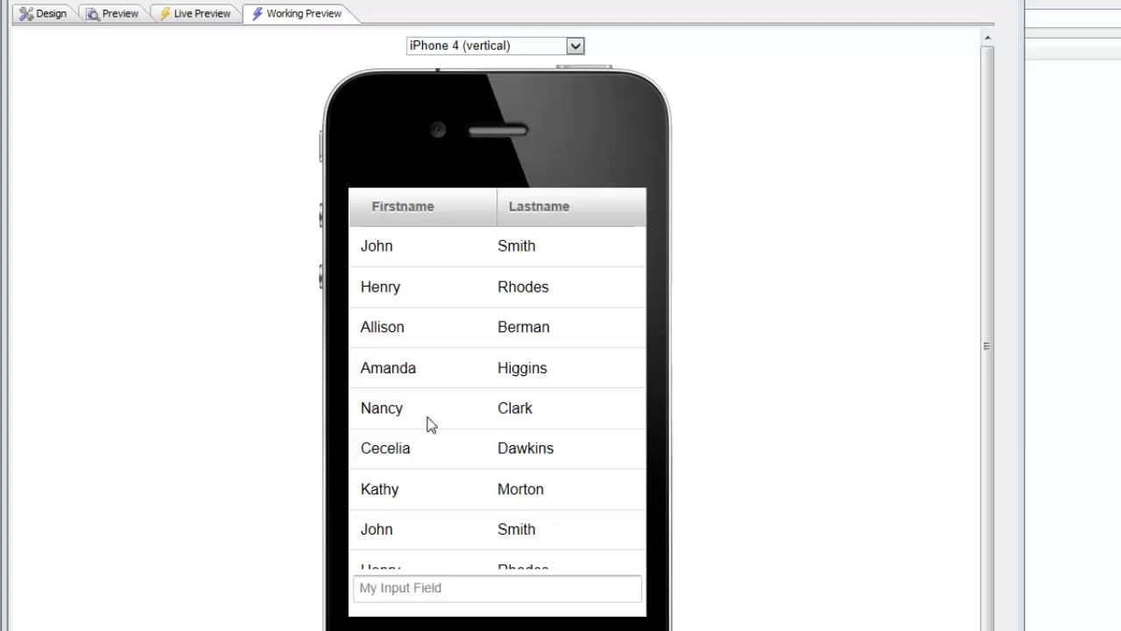
- Test the iPhone 4 (vertical) preview by scrolling the name list and focusing the input field beneath it
drag(502, 465, 523, 328)
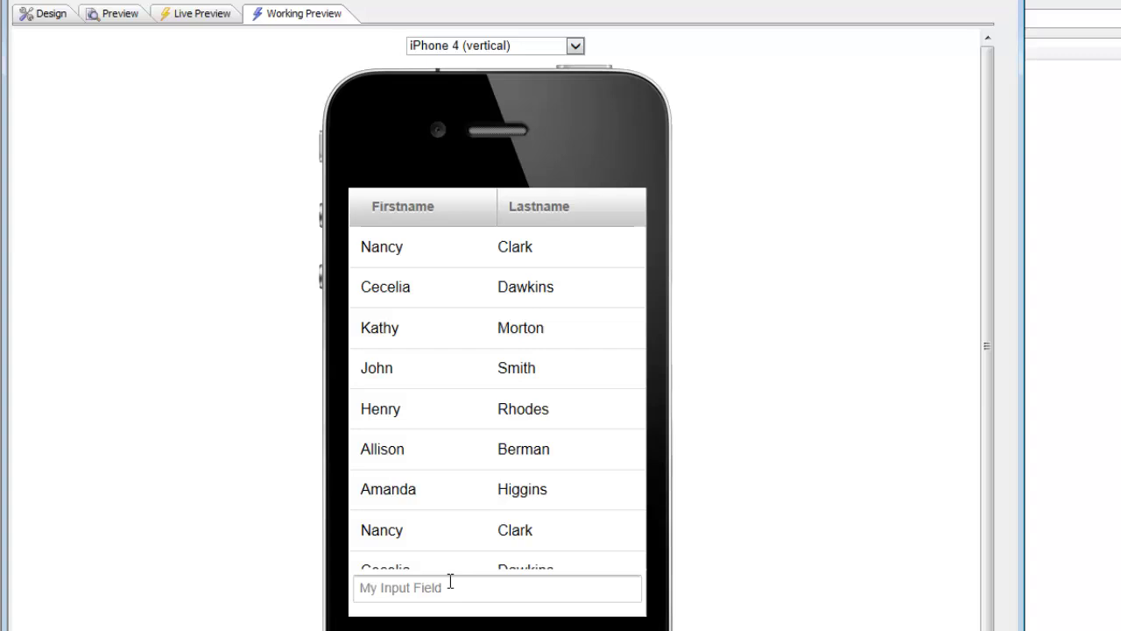
click(387, 592)
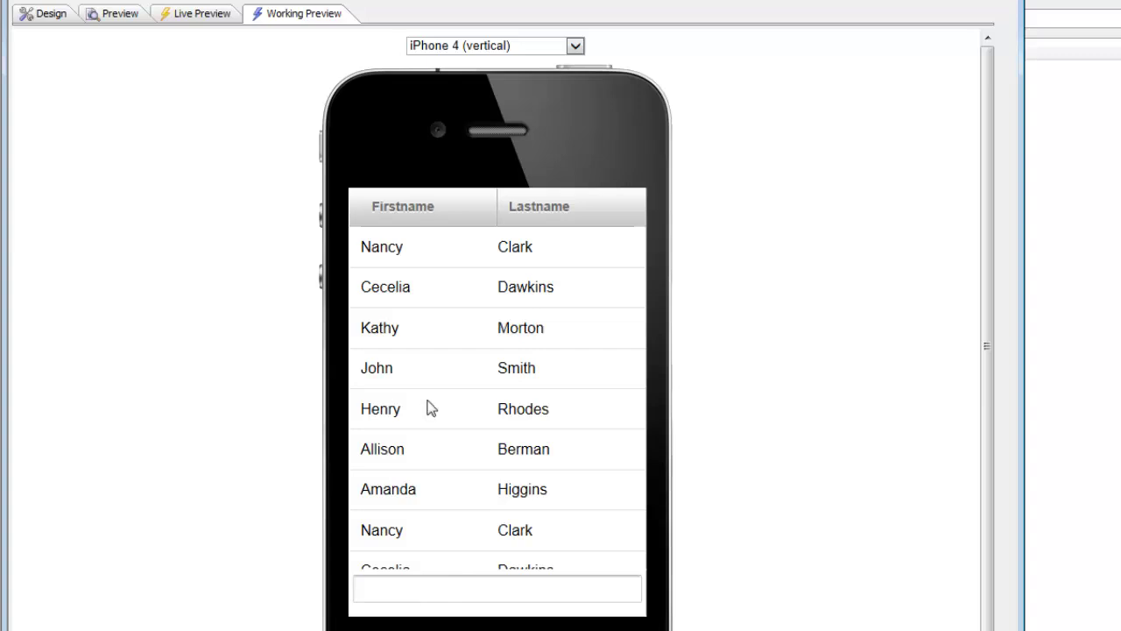
drag(456, 470, 461, 325)
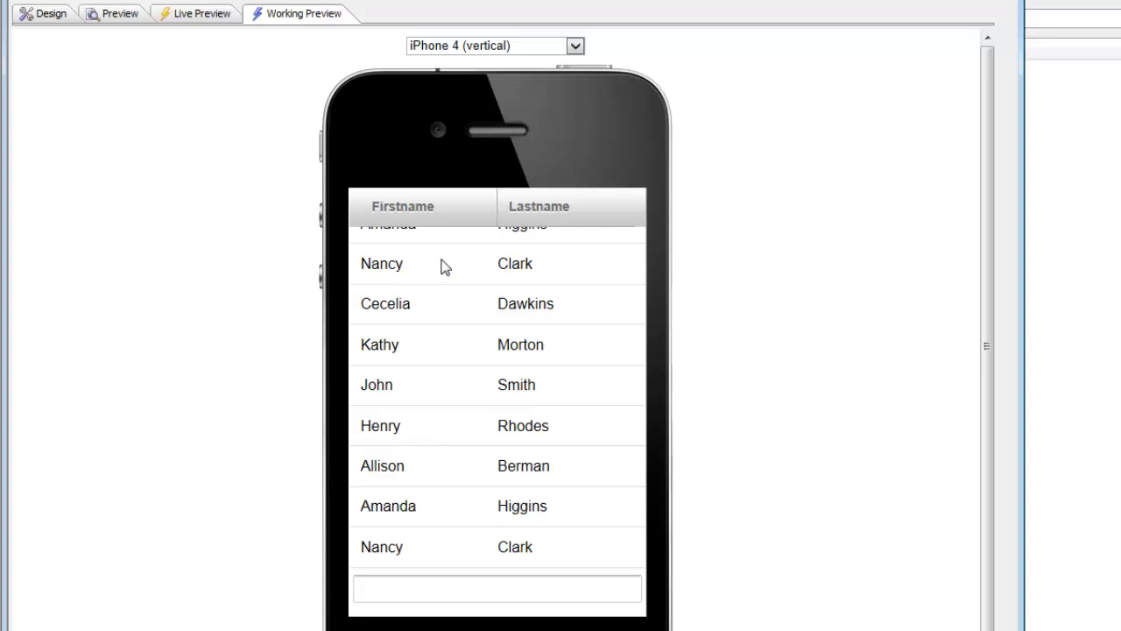
- Compare the iPhone 4 horizontal and vertical previews, scrolling the list to check how it fits above the input field
click(473, 45)
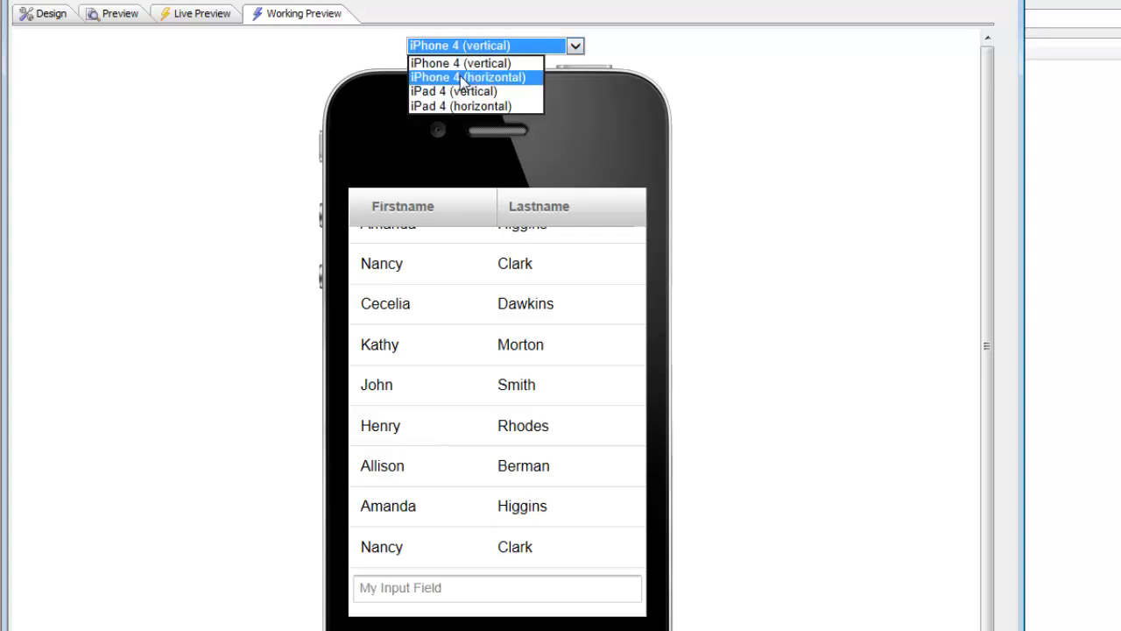
click(460, 77)
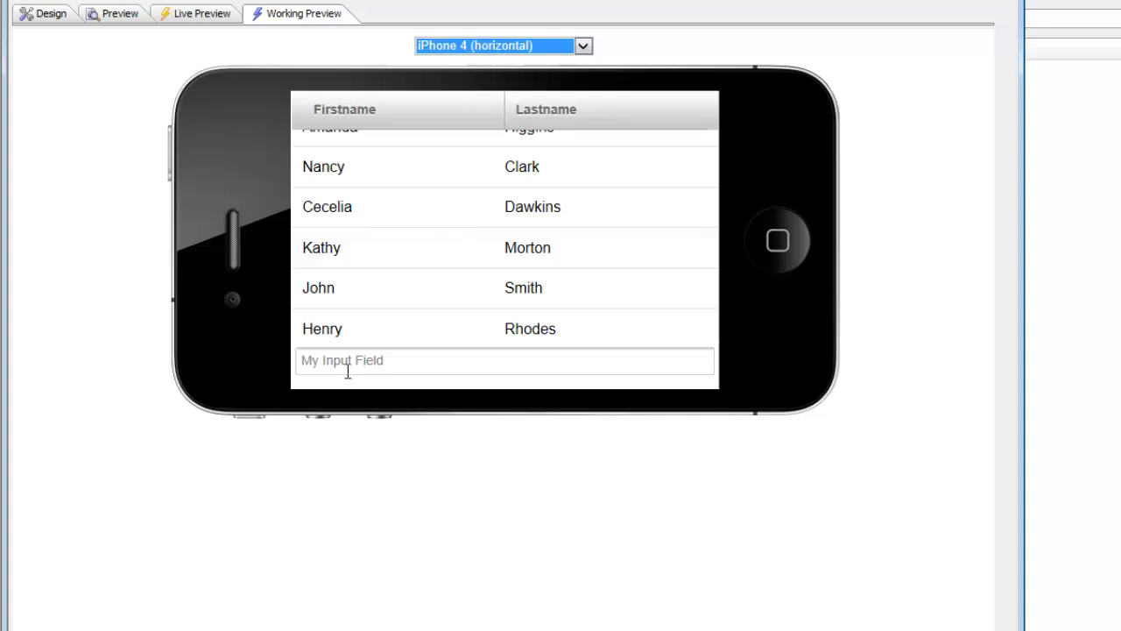
drag(348, 299, 390, 228)
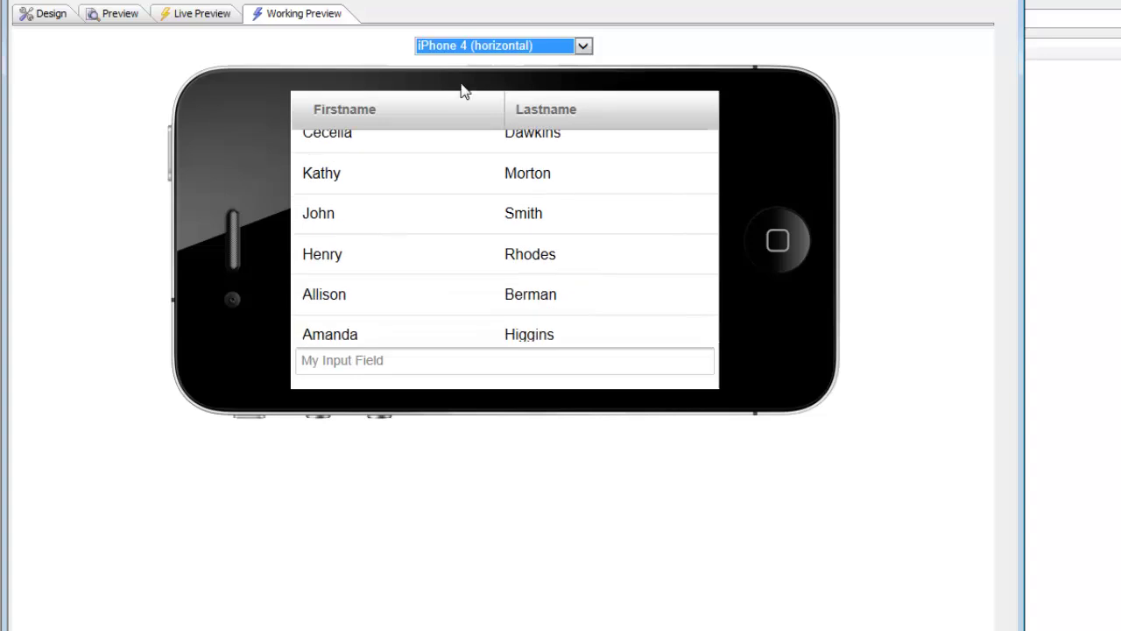
click(488, 44)
click(488, 65)
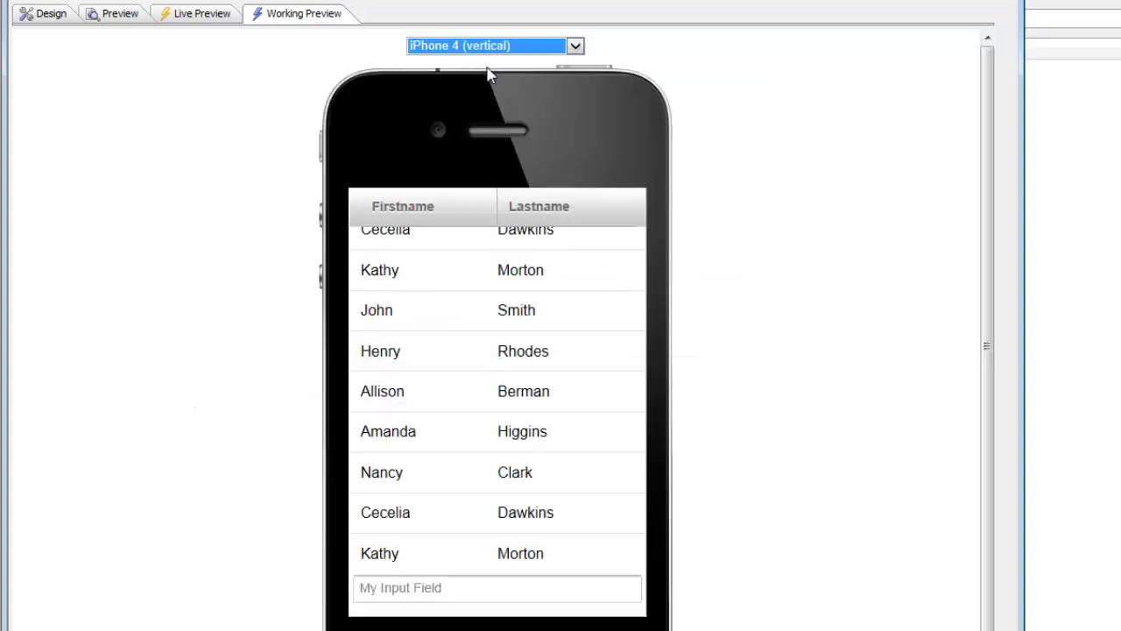
click(477, 46)
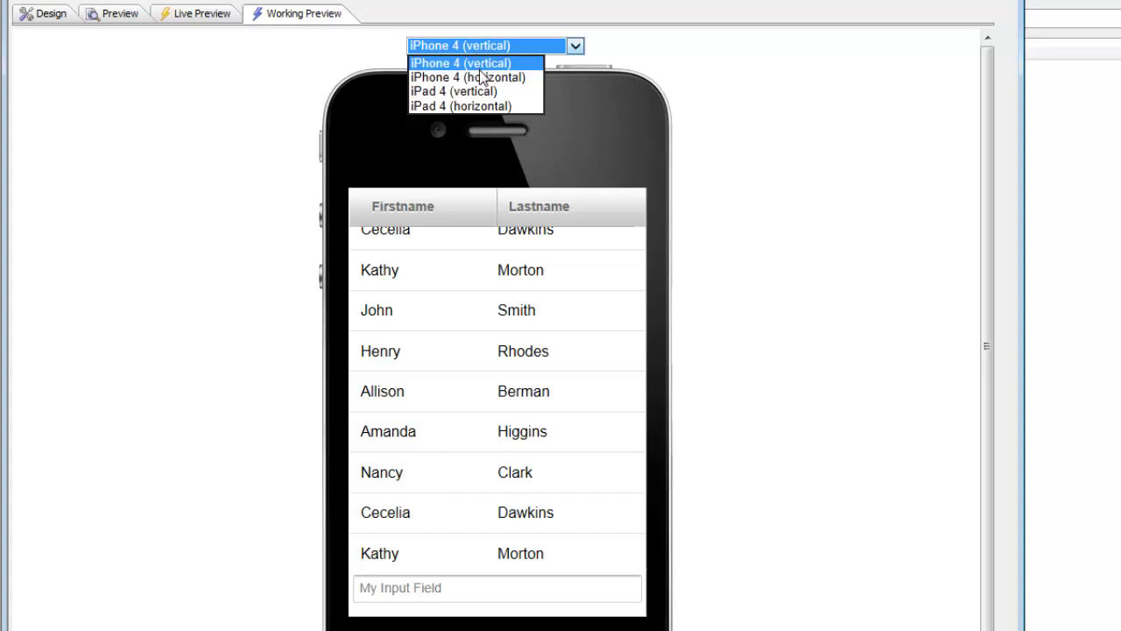
click(485, 77)
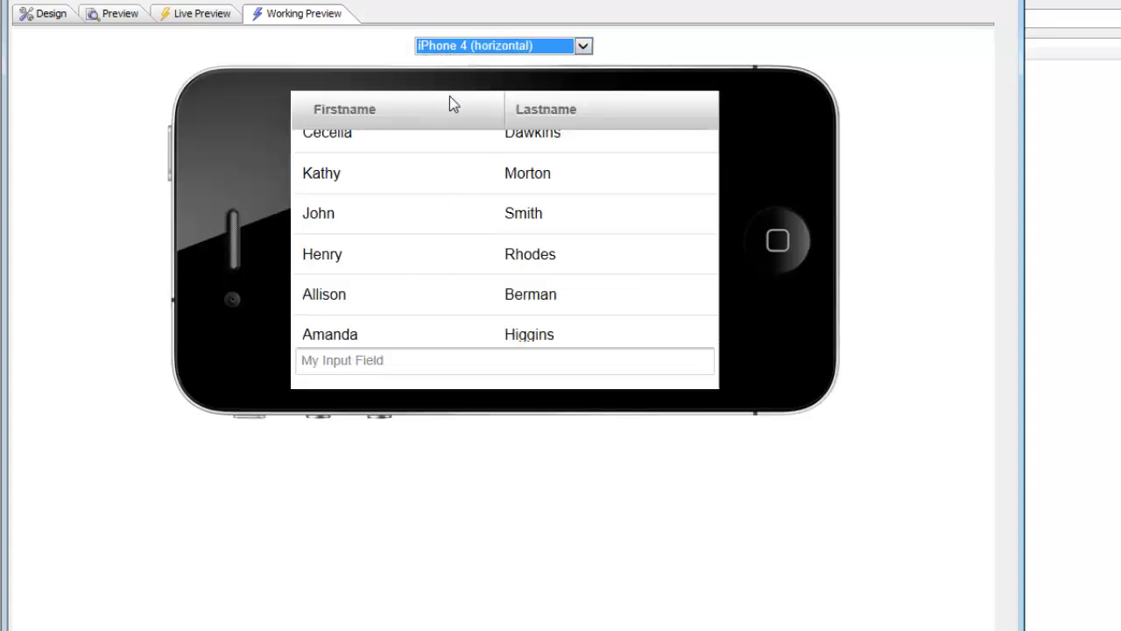
- Preview the component as iPad 4 (horizontal) and view the input field below the list
click(481, 48)
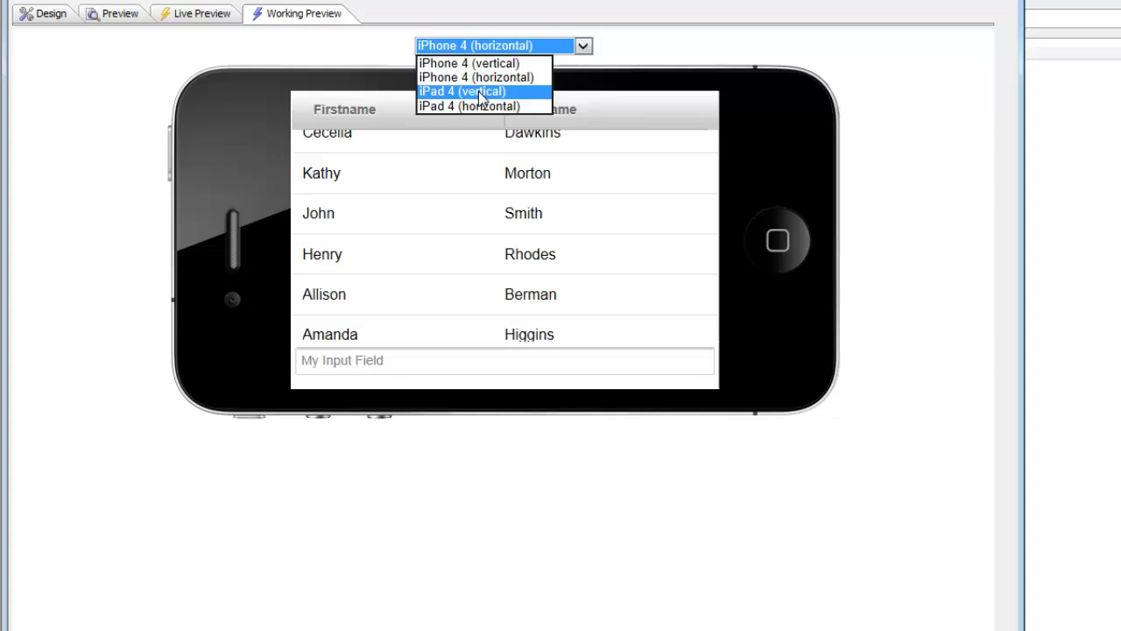
click(483, 106)
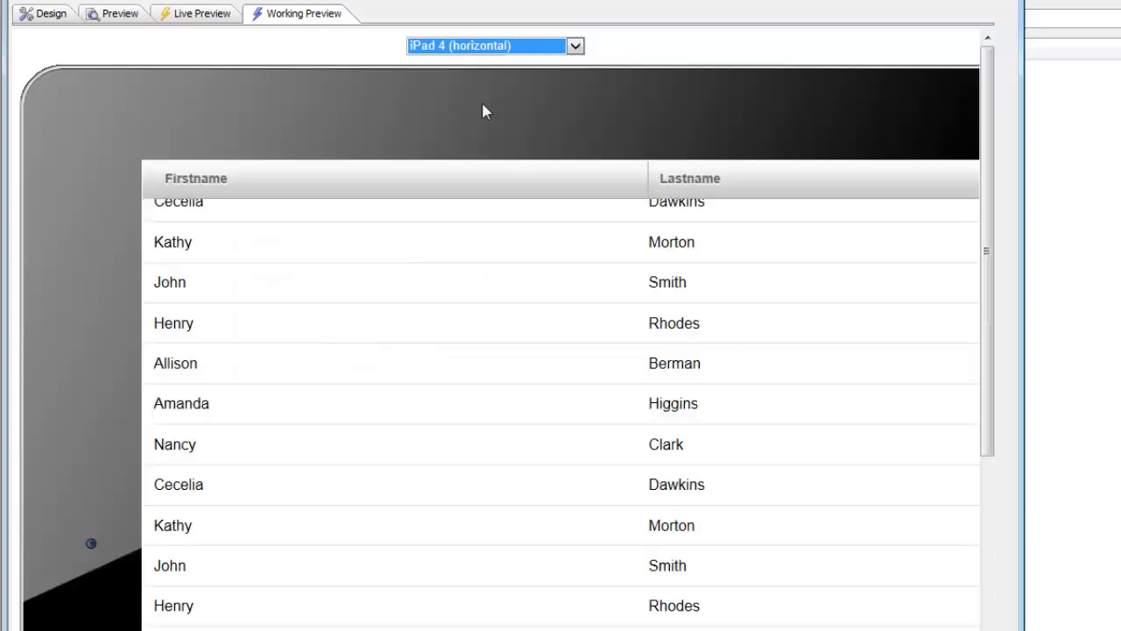
drag(986, 310, 991, 537)
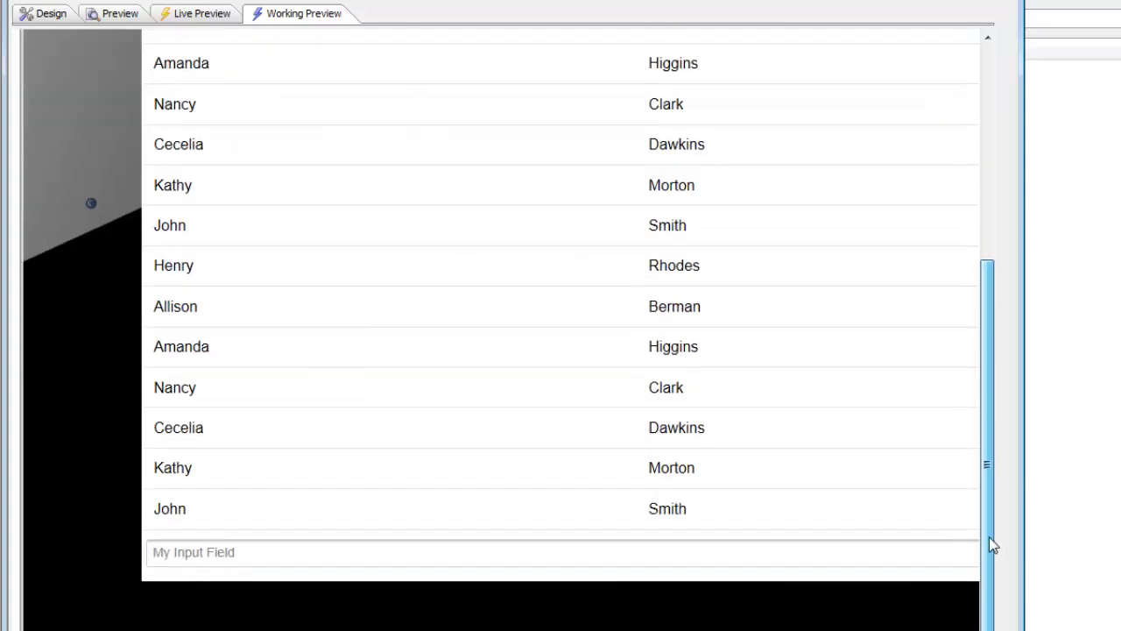
scroll(356, 500, down, 1)
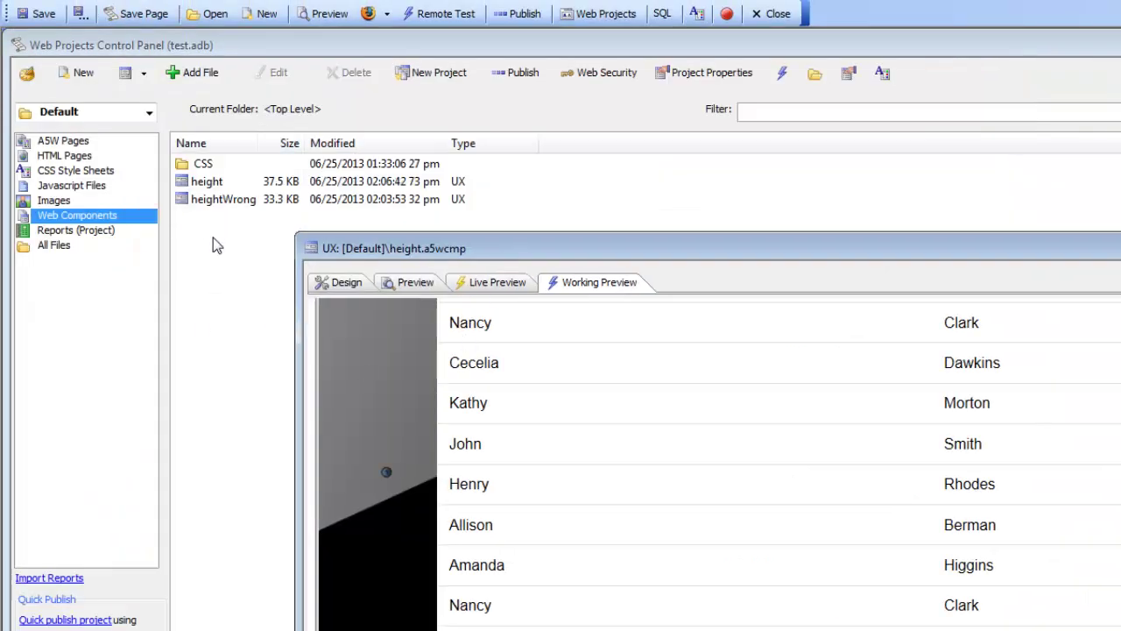
- Open the heightWrong component and set the width of list1 to 100%
double_click(213, 204)
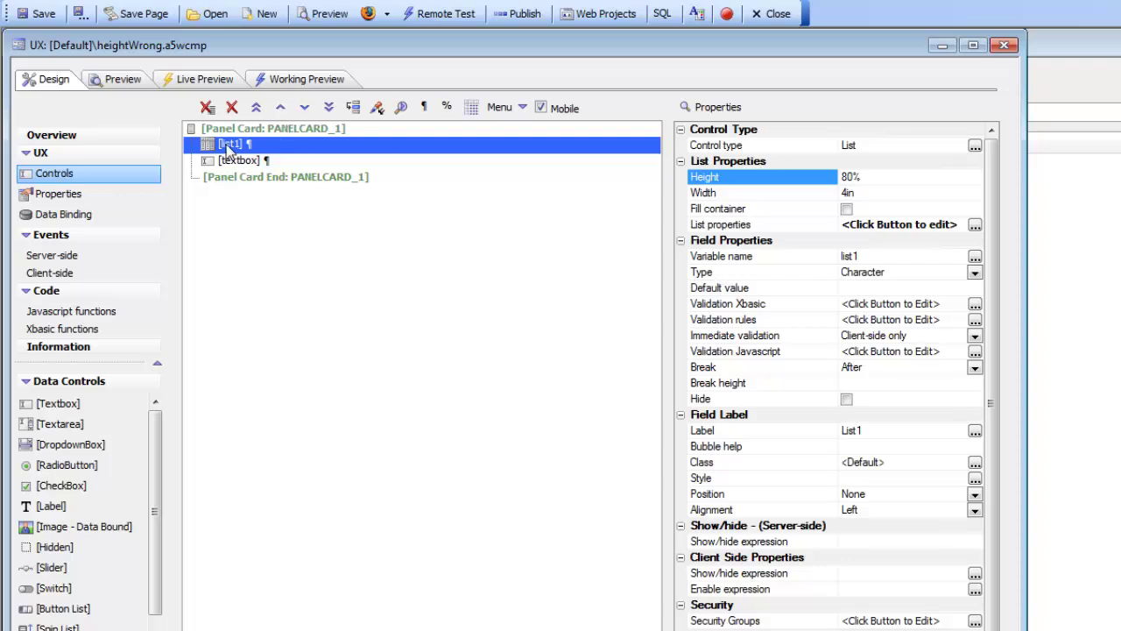
key(Down)
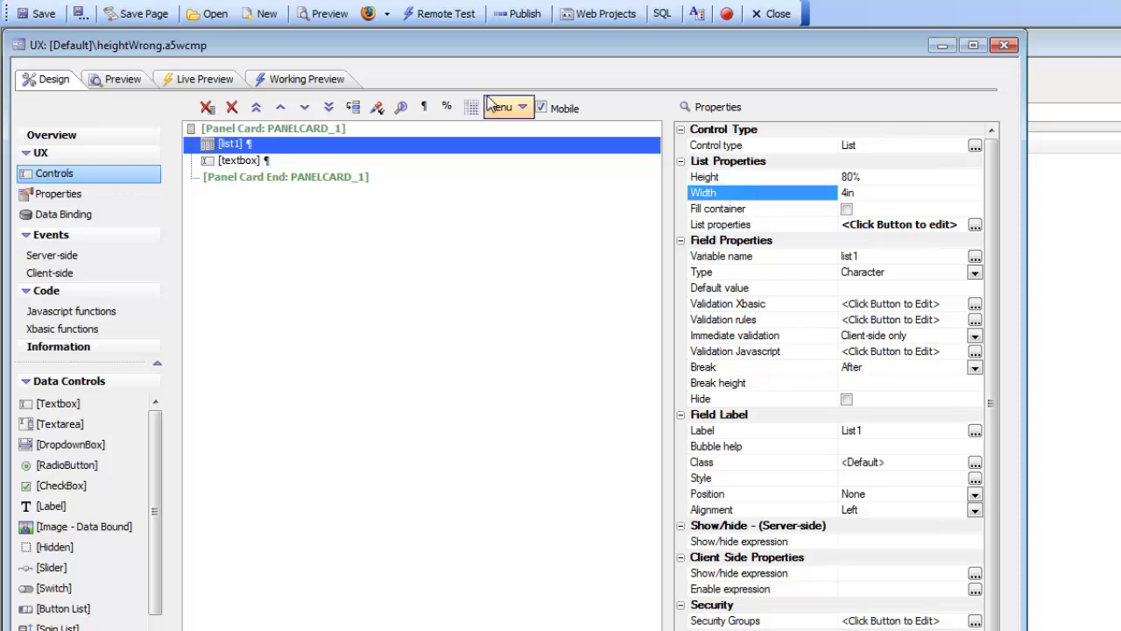
click(447, 106)
click(459, 113)
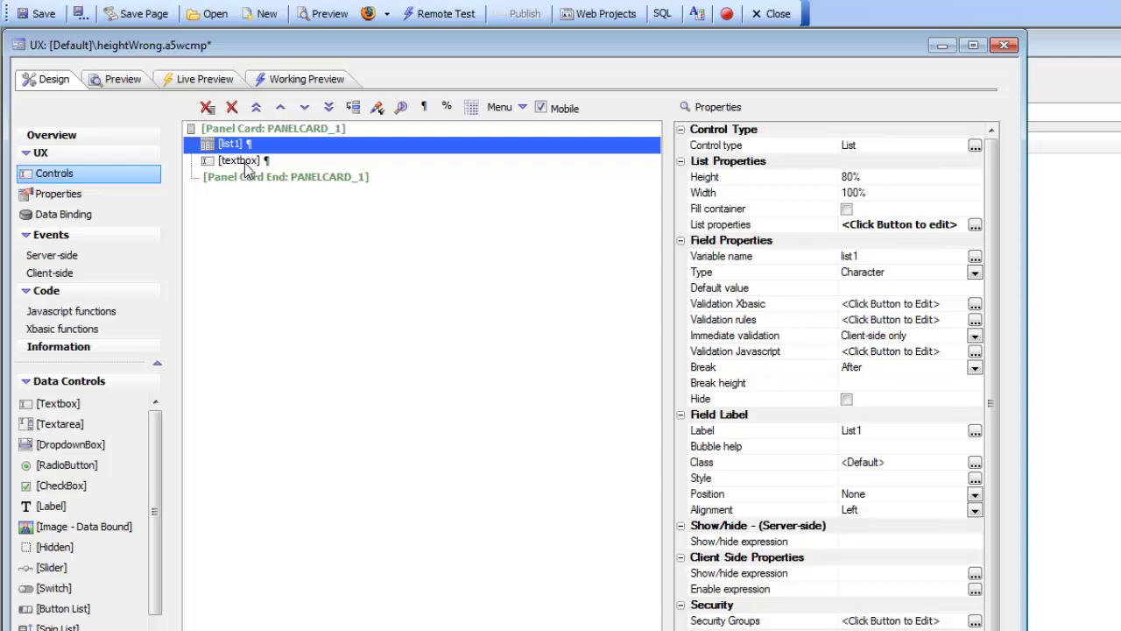
- Check heightWrong in the working preview and inspect the Height property of list1 in its design
click(296, 73)
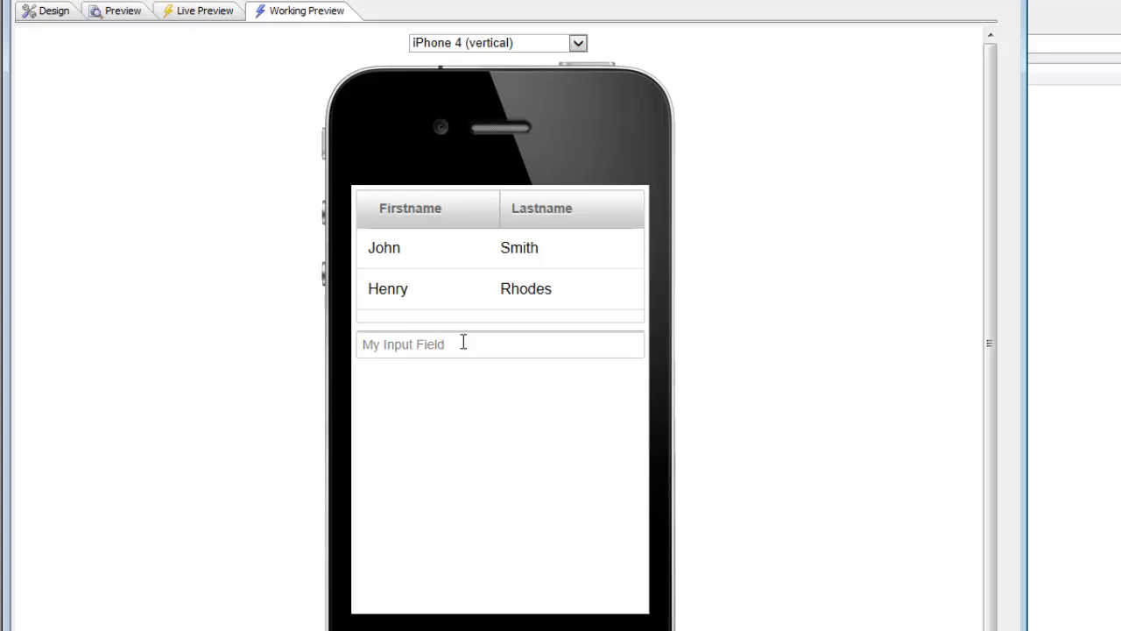
click(50, 11)
click(741, 109)
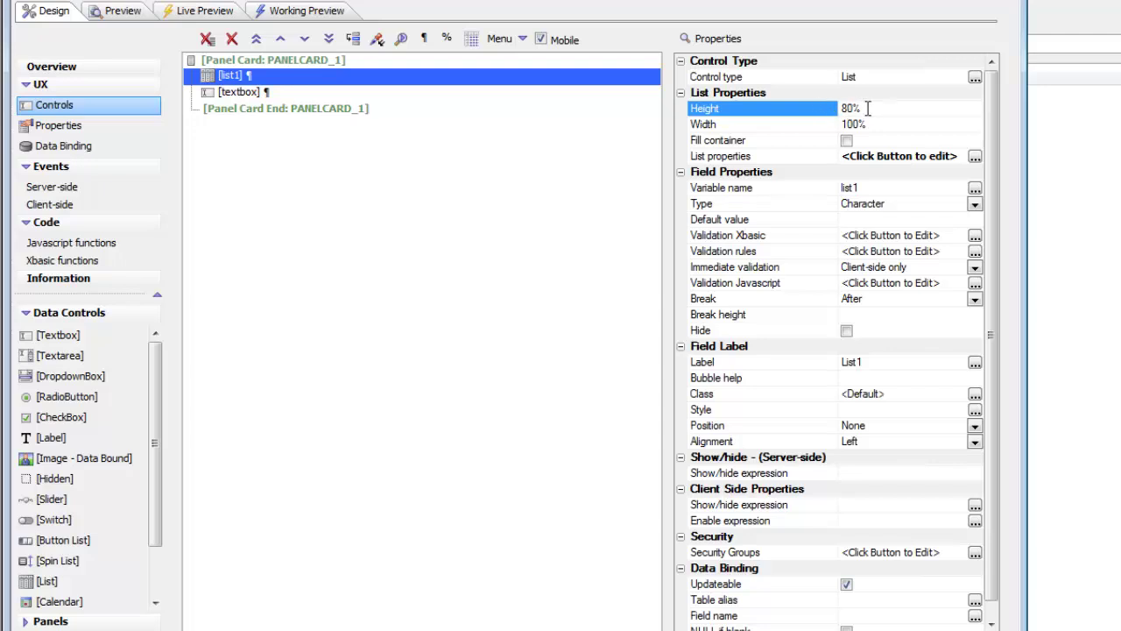
drag(866, 107, 811, 114)
- Return to the height component, move its window over the other one, and preview it as iPhone 4 (vertical)
key(alt+Tab)
click(343, 217)
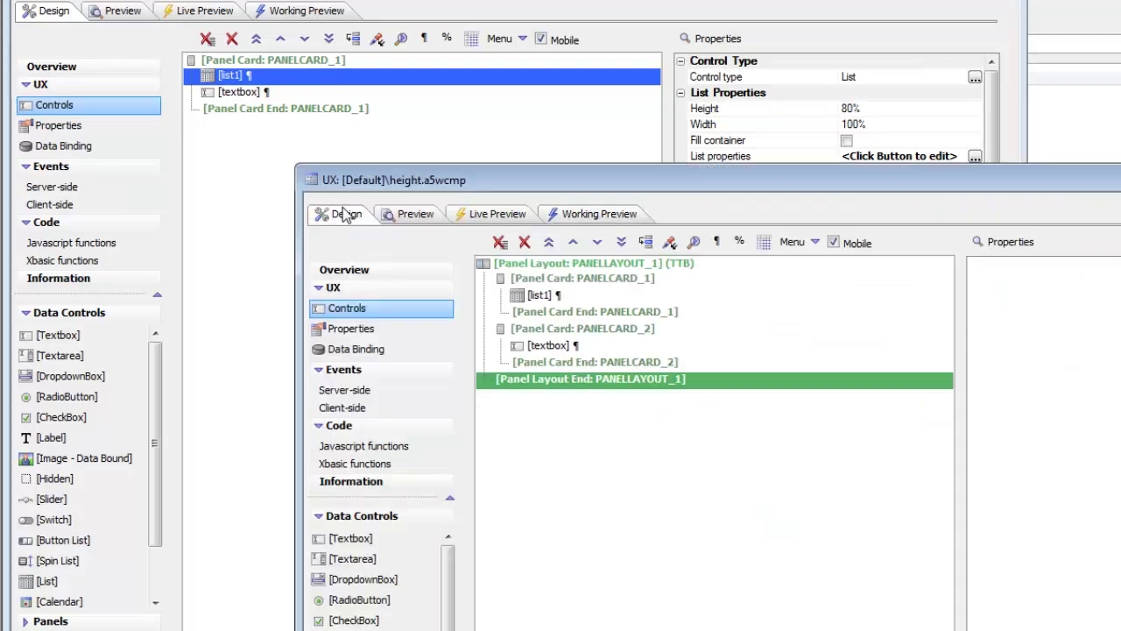
drag(571, 184, 296, 44)
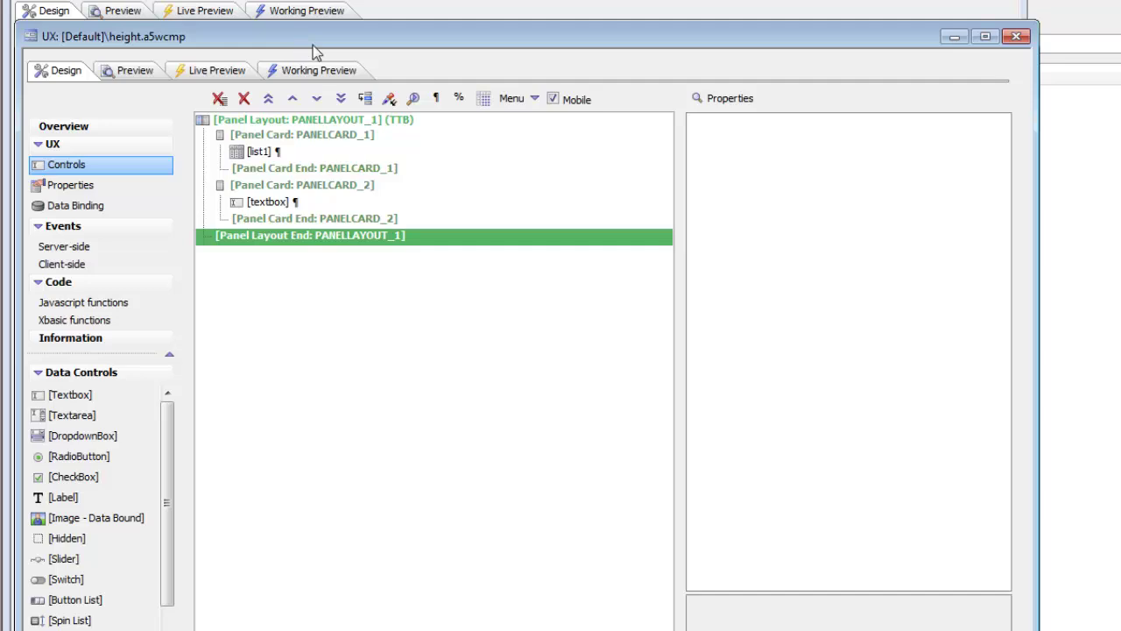
click(319, 71)
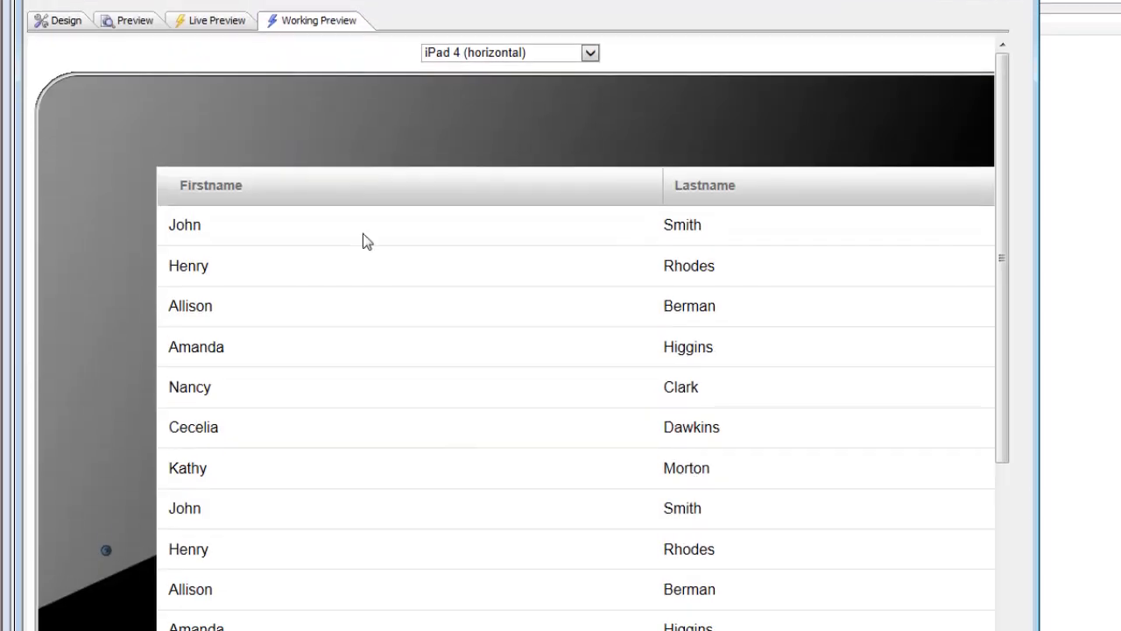
click(473, 81)
click(486, 67)
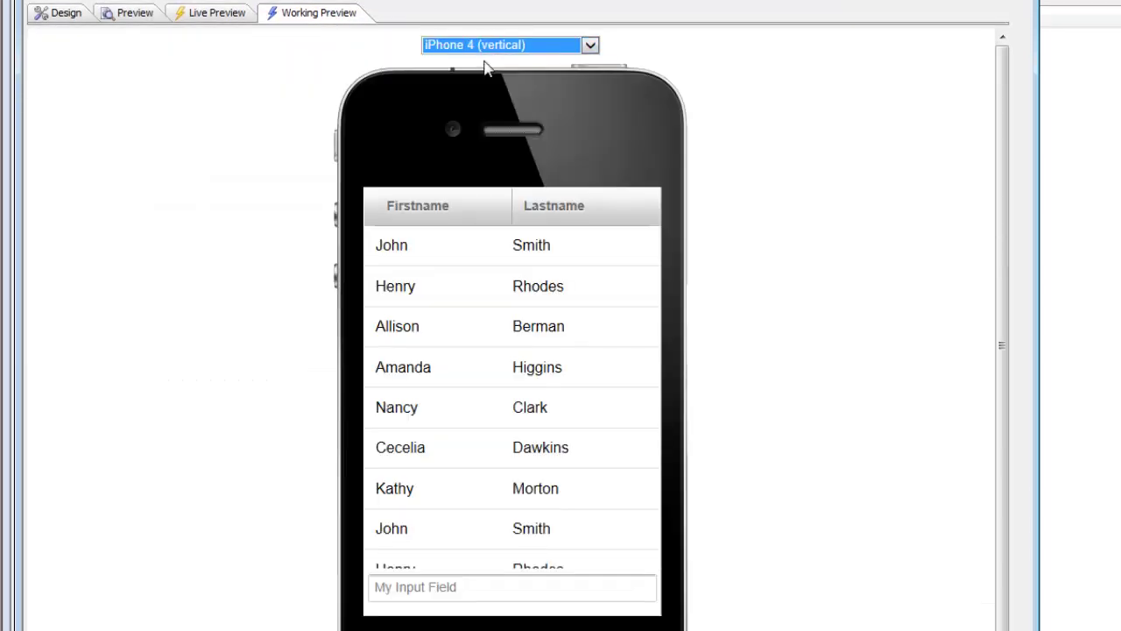
- Examine the design properties of list1, PANELCARD_2 and the textbox in the height component
click(68, 14)
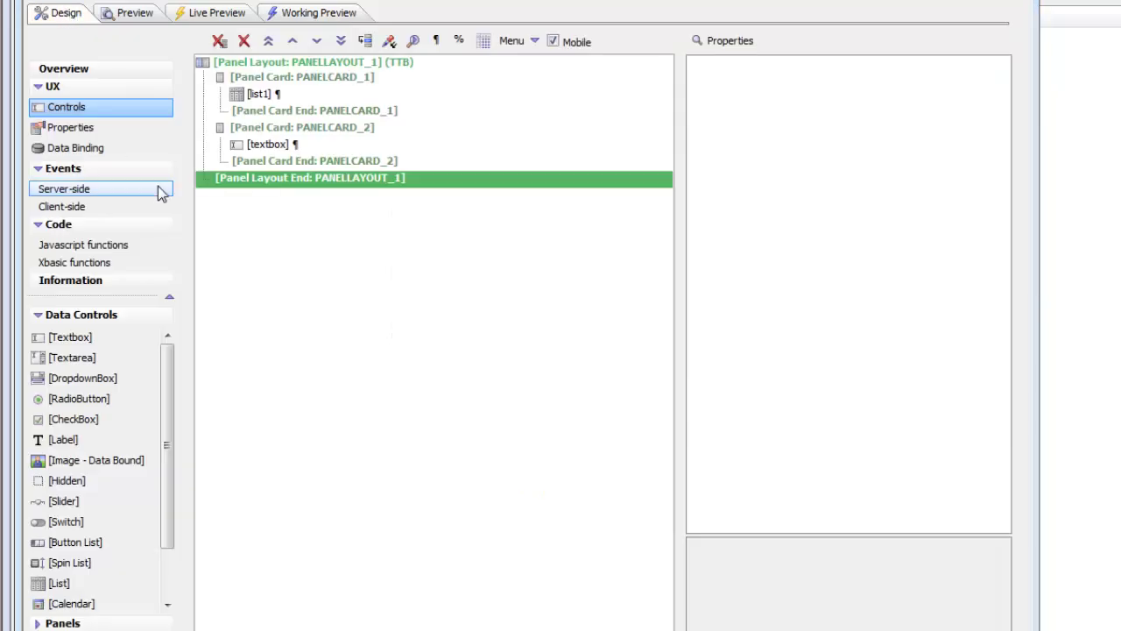
click(270, 93)
click(269, 98)
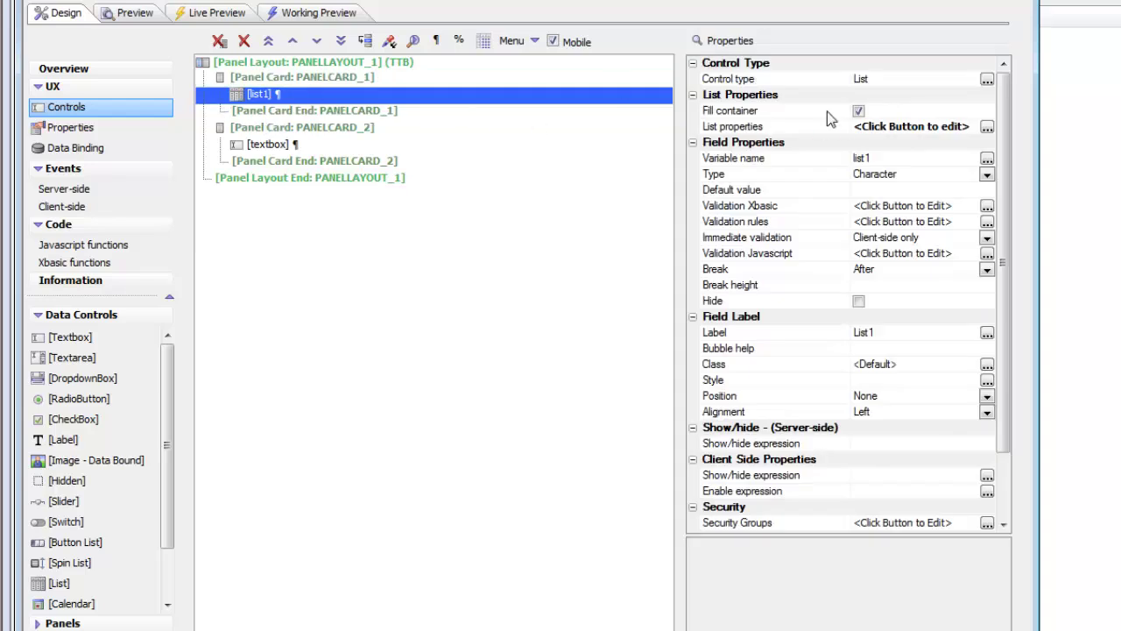
click(289, 100)
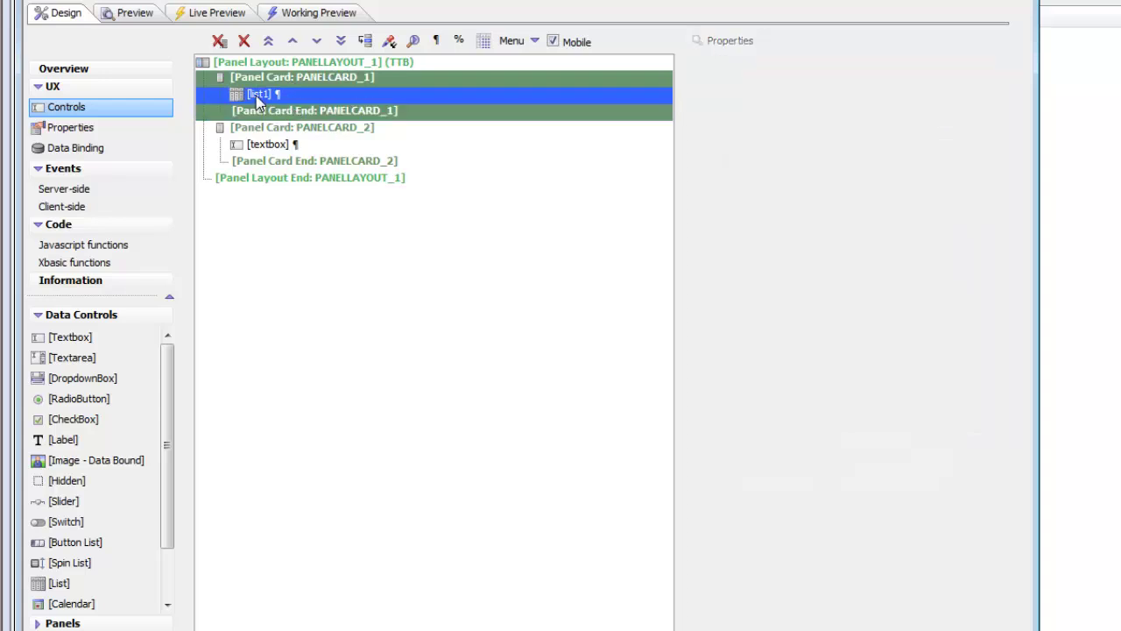
click(280, 129)
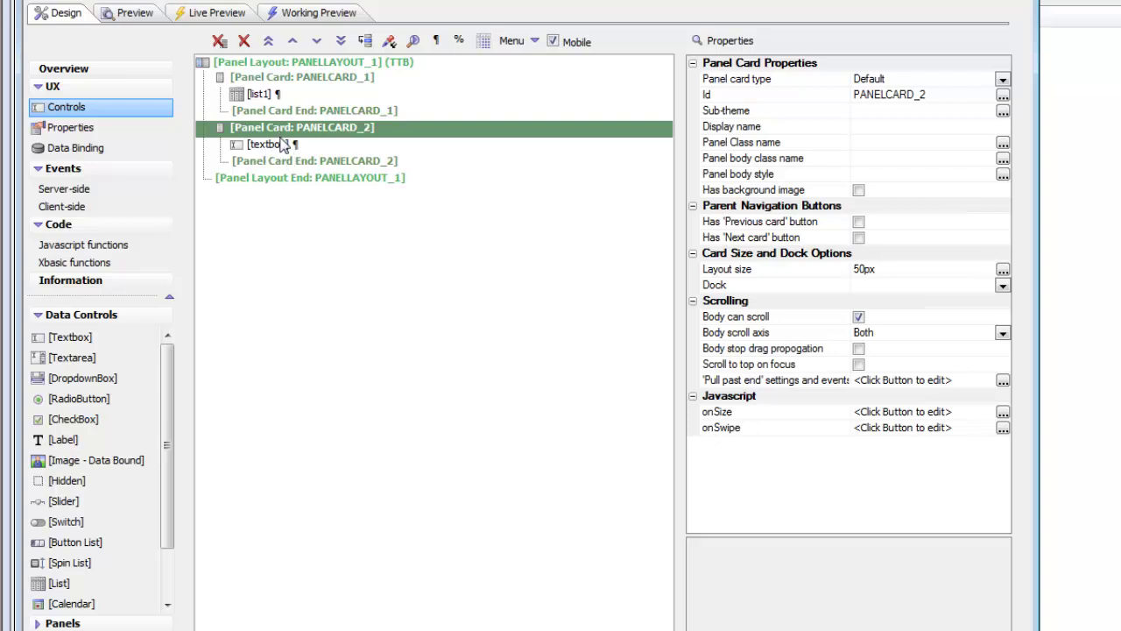
click(266, 149)
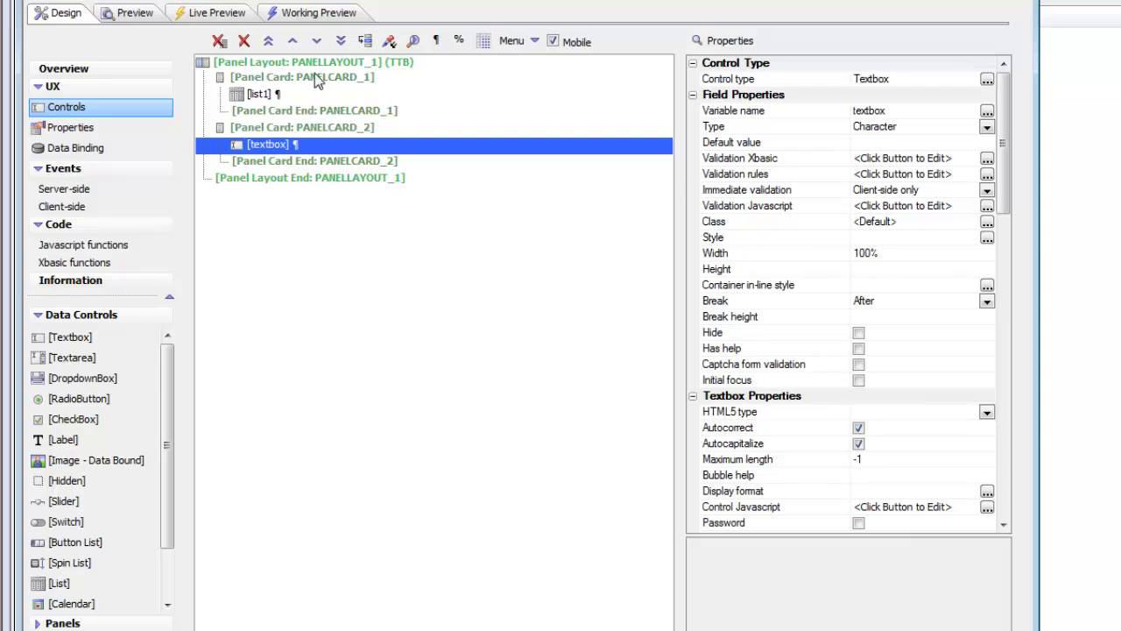
- Highlight the list and textbox with their panel cards, and inspect the properties of the enclosing panel layout
click(299, 94)
ctrl+click(299, 144)
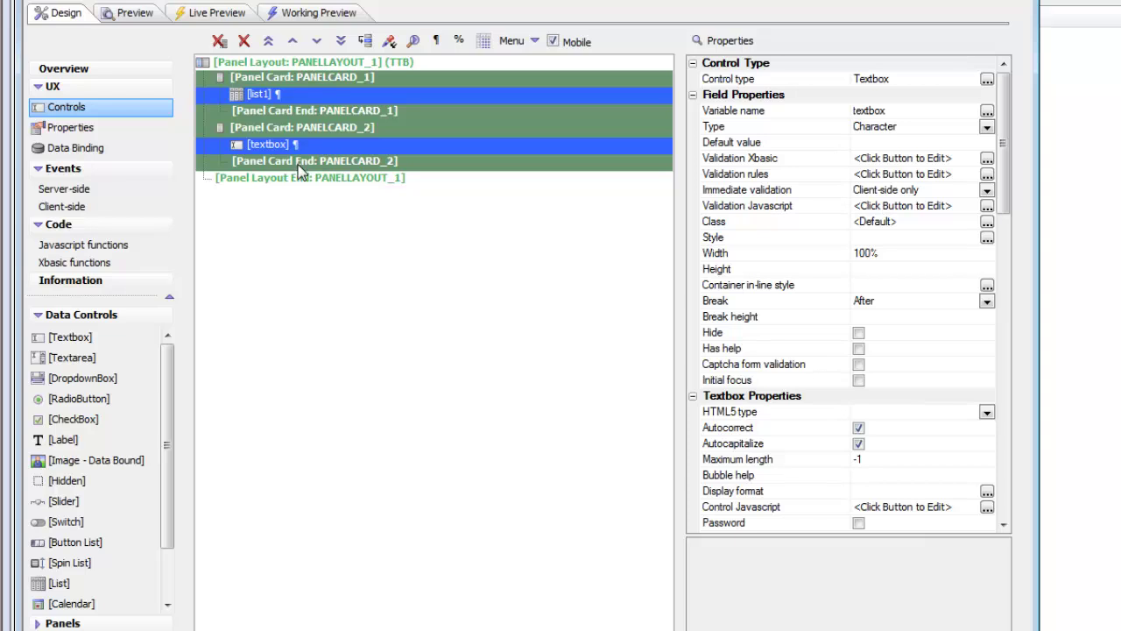
click(303, 62)
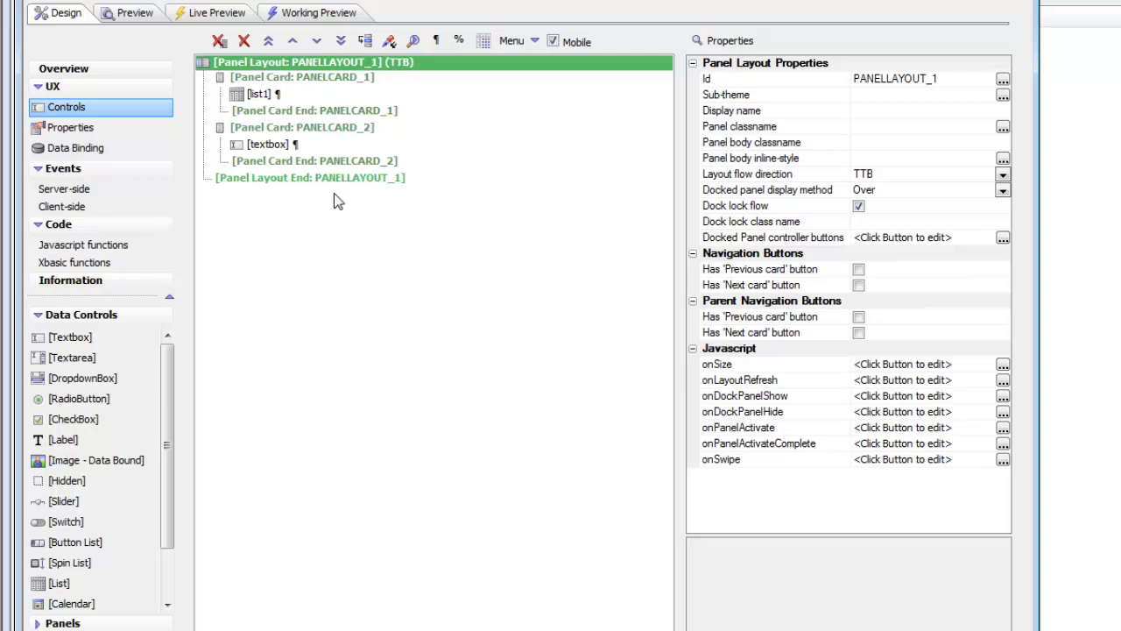
- Compare the card size settings of PANELCARD_2 and PANELCARD_1, select list1, and show the working preview again
click(324, 133)
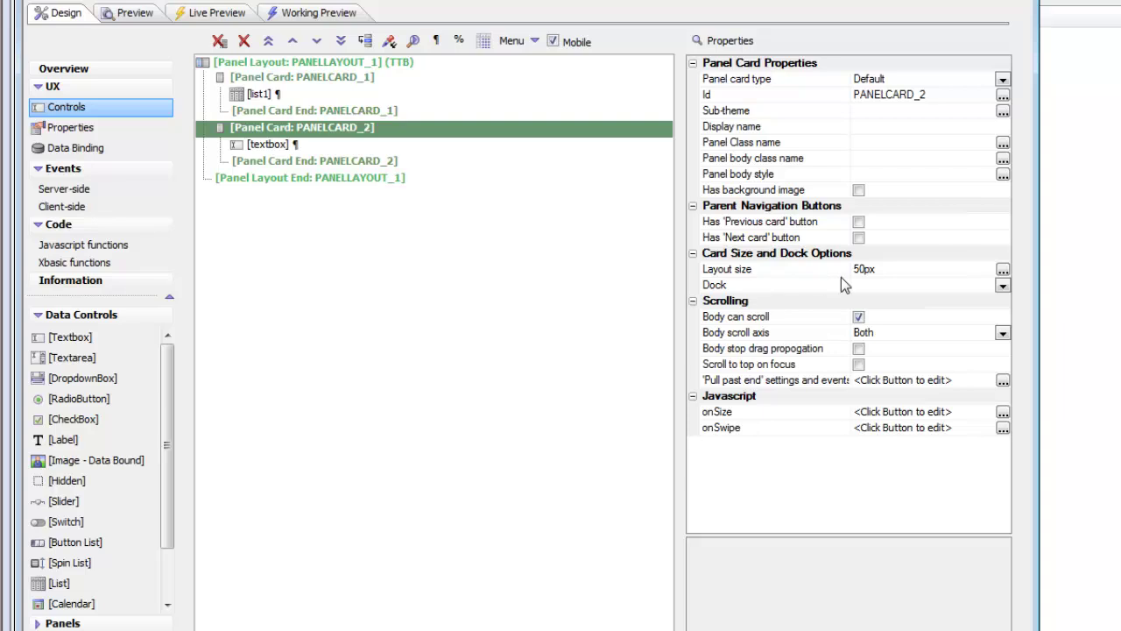
click(314, 79)
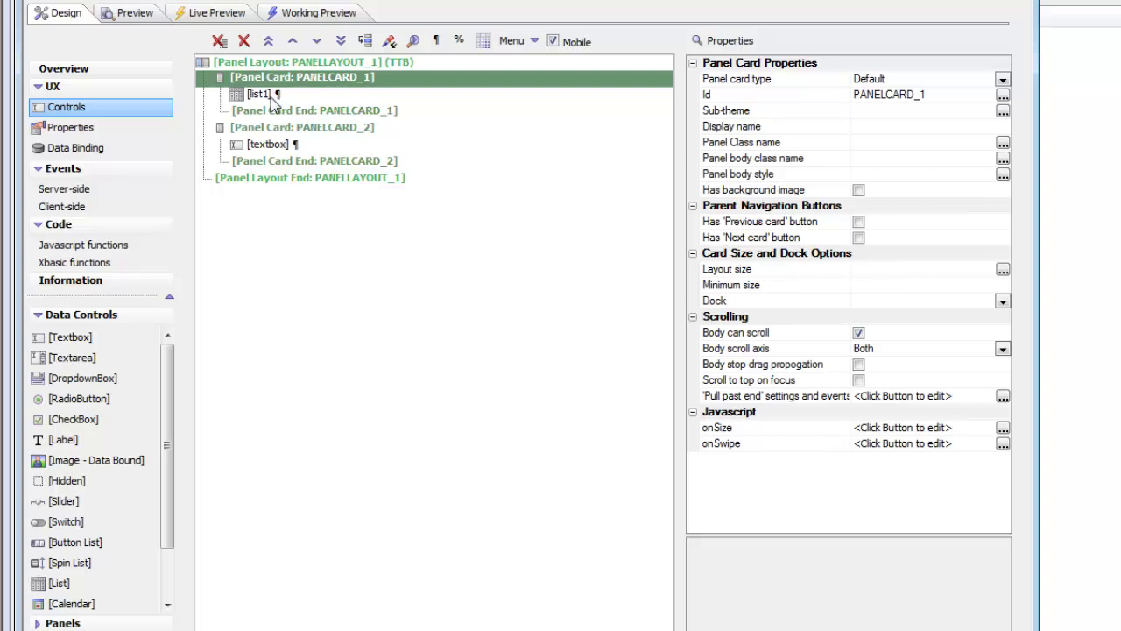
click(312, 95)
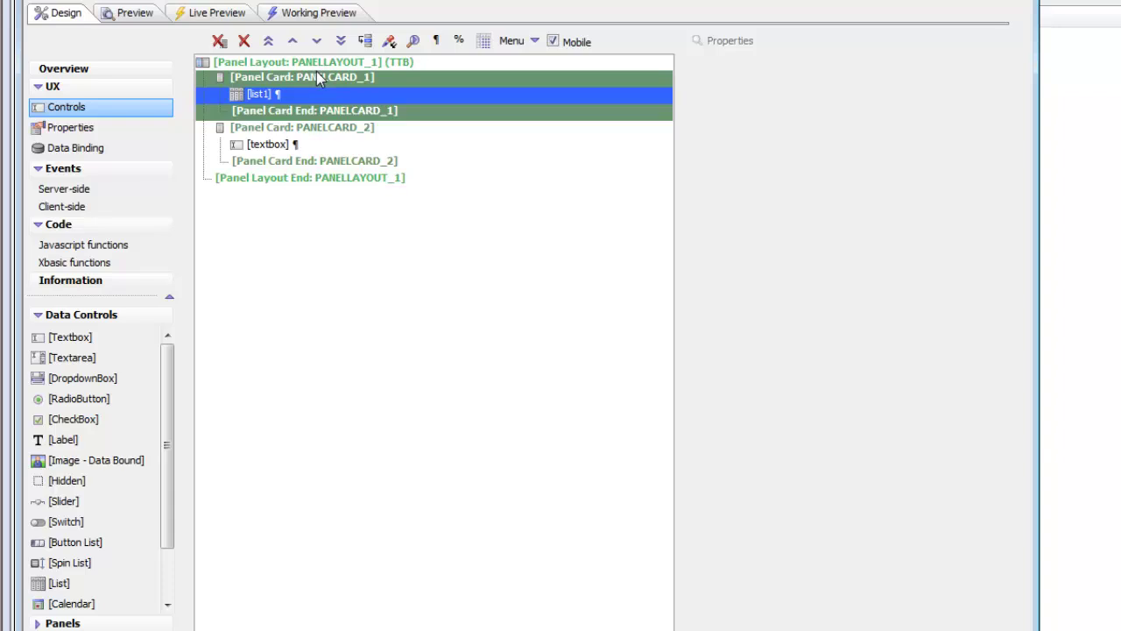
click(341, 17)
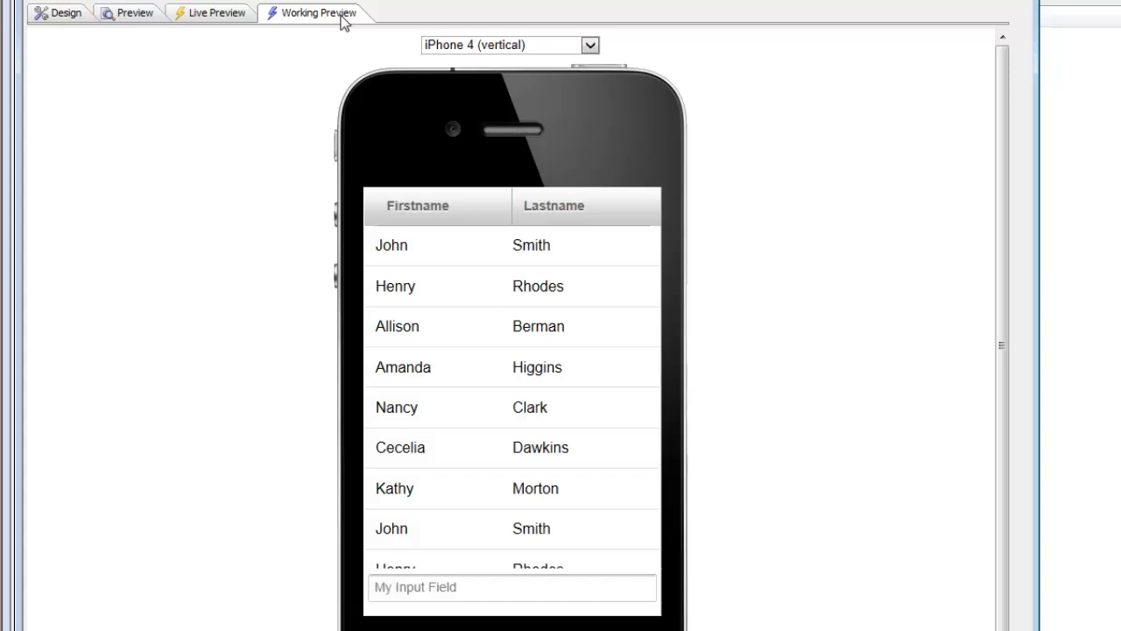